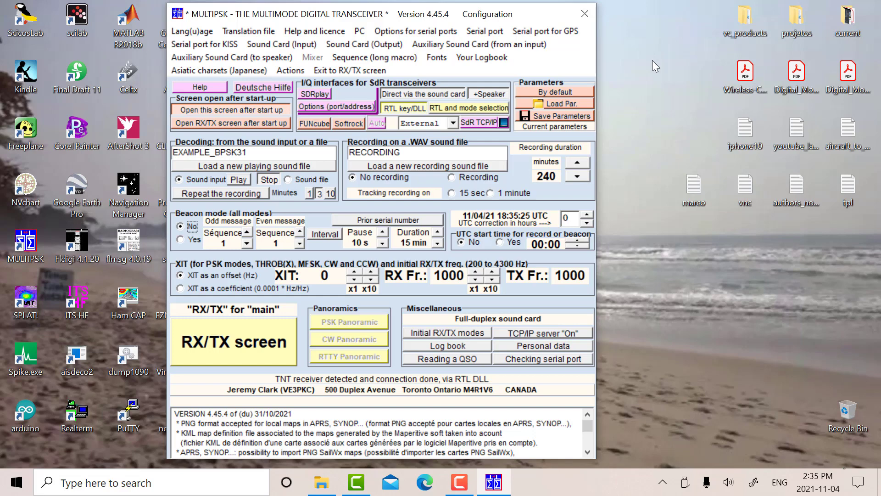
Step: Set the serial port for GPS to None in the configuration screen
left_click(528, 31)
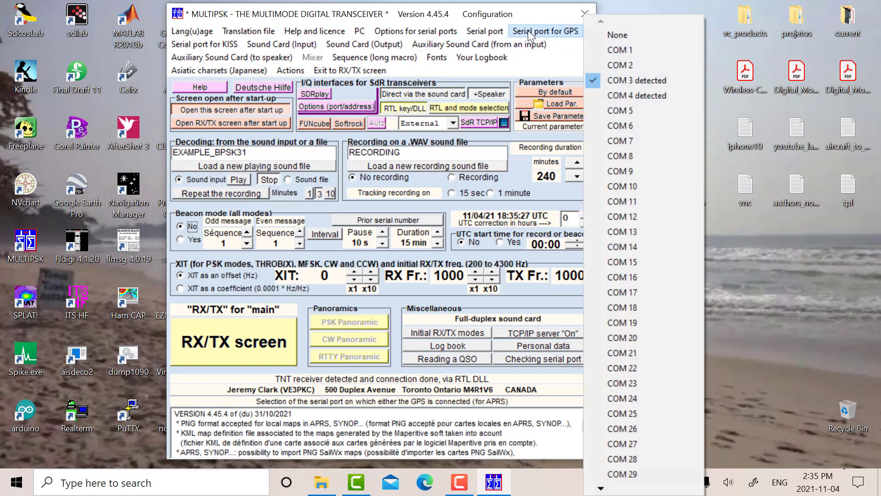
left_click(610, 30)
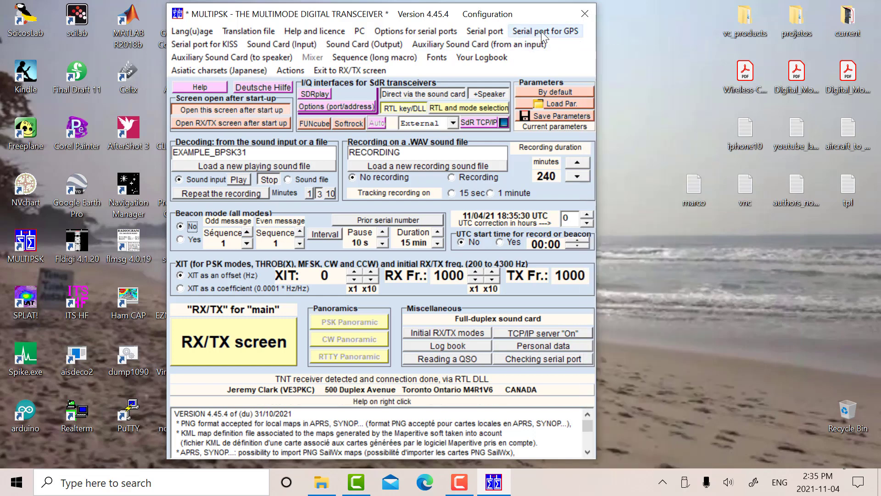
left_click(541, 32)
left_click(633, 31)
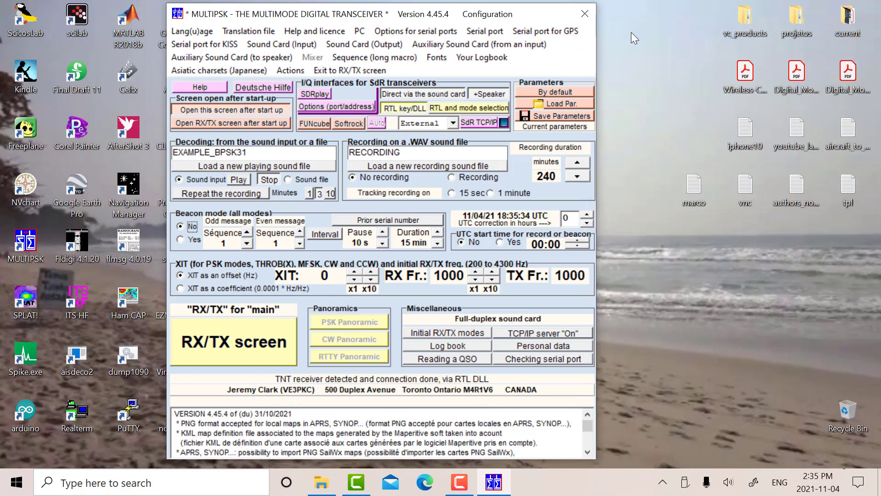
Step: Open the RX/TX screen and reposition the I/Q direct interface window over the decoding area
left_click(226, 345)
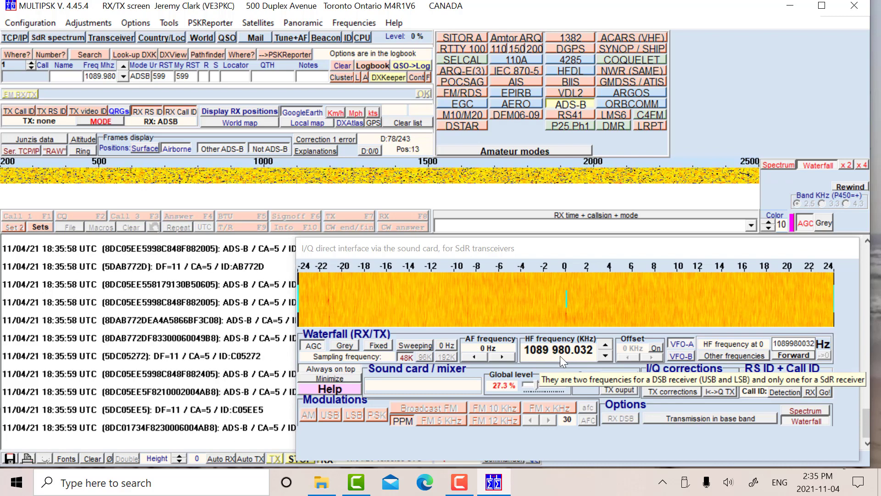
left_click_drag(588, 253, 591, 258)
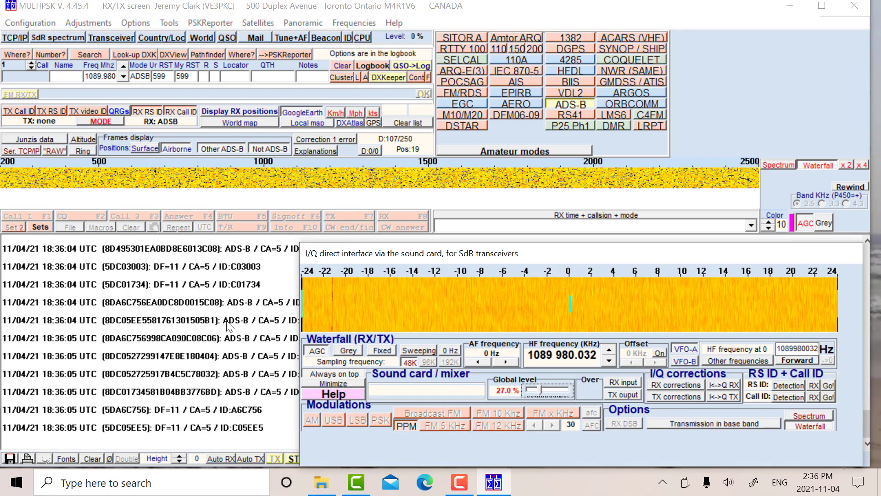
Step: Try to display the received ADS-B positions with the Google Earth option deselected
left_click(303, 112)
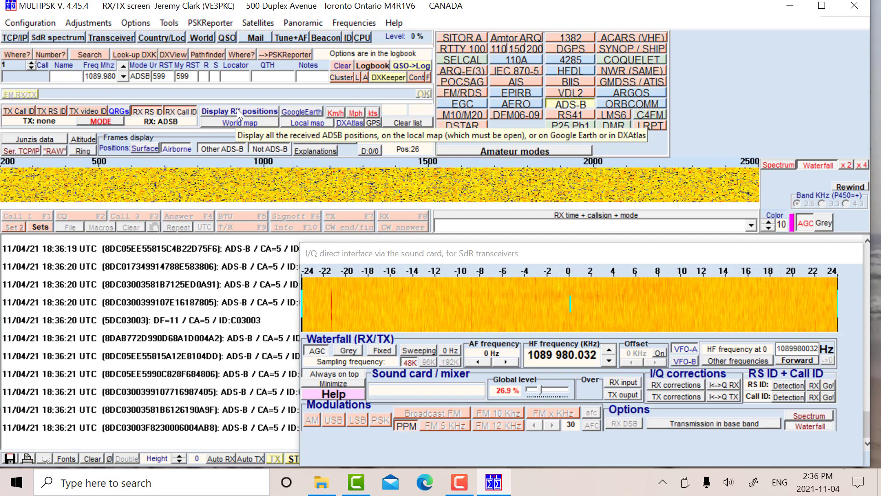
left_click(237, 109)
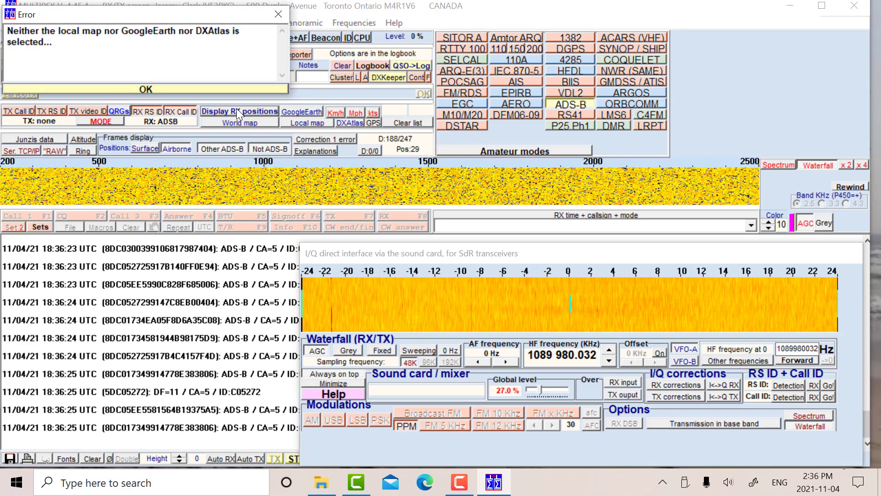
left_click(178, 88)
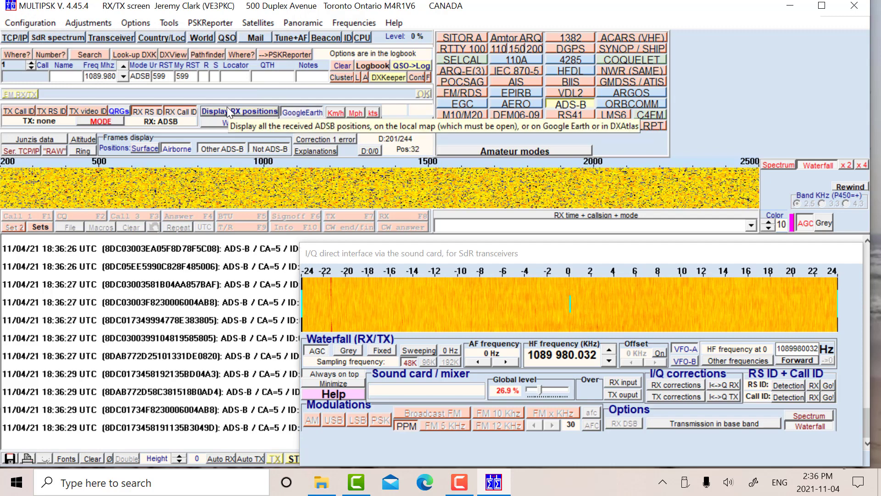
Step: Display all received ADS-B positions in Google Earth, dismiss the start-up tips and look over the aircraft around Toronto
left_click(226, 111)
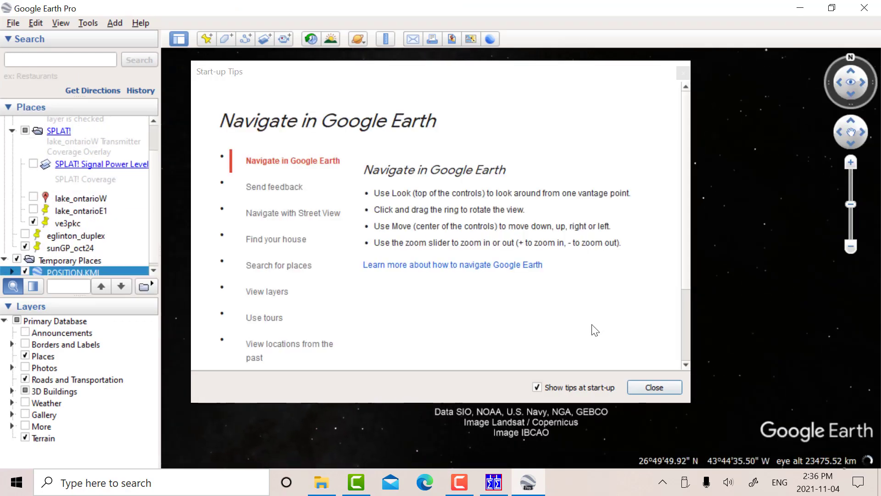
left_click(658, 388)
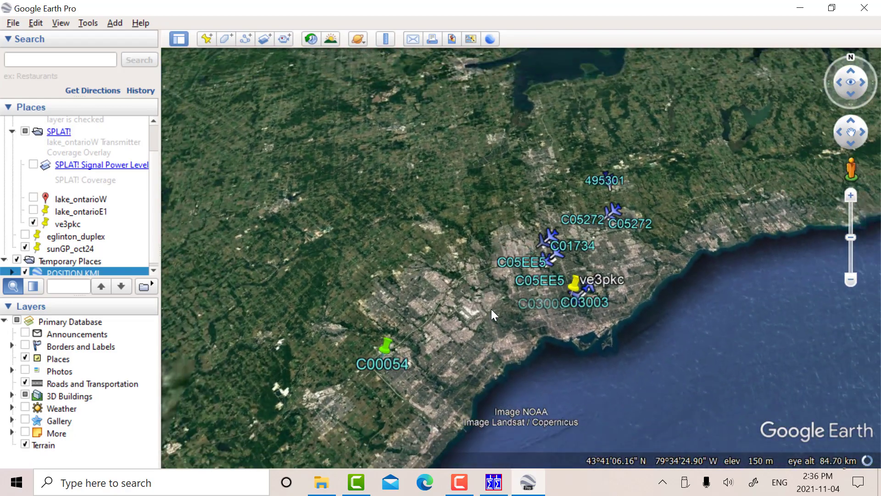
left_click_drag(705, 288, 666, 318)
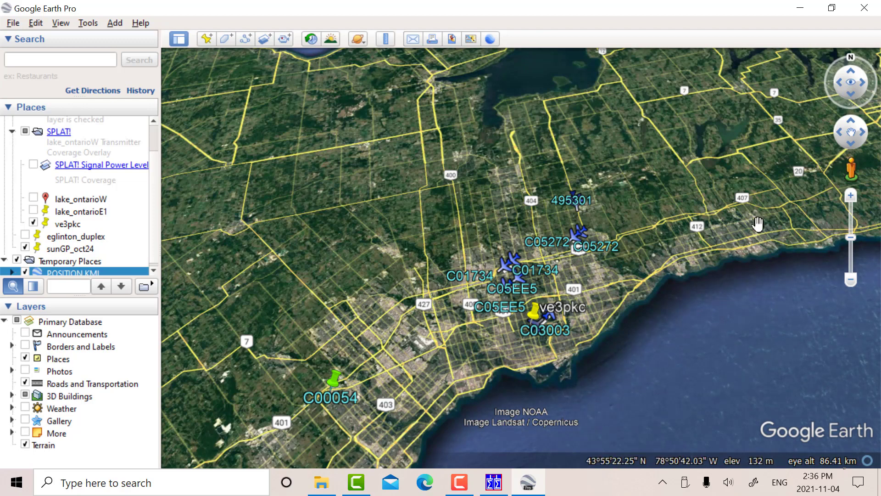
Step: Close Google Earth and reposition the I/Q direct interface window in MULTIPSK
left_click(869, 8)
left_click(529, 255)
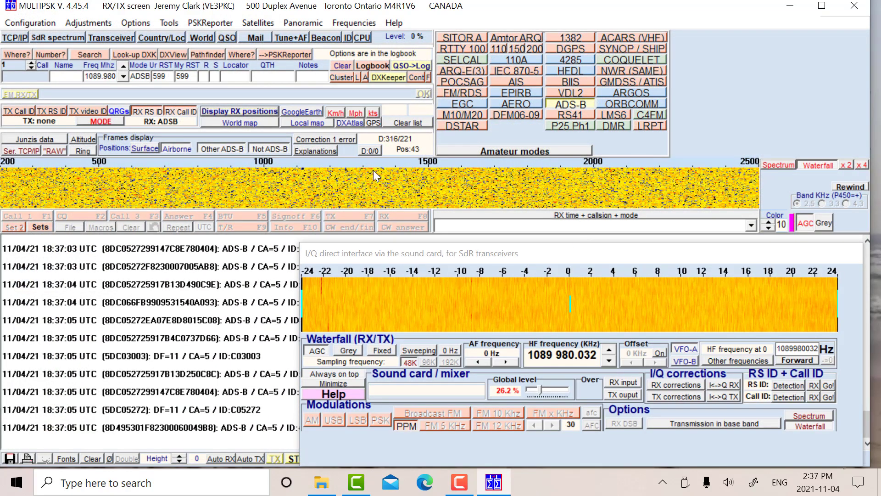
left_click(665, 254)
left_click_drag(666, 255, 660, 255)
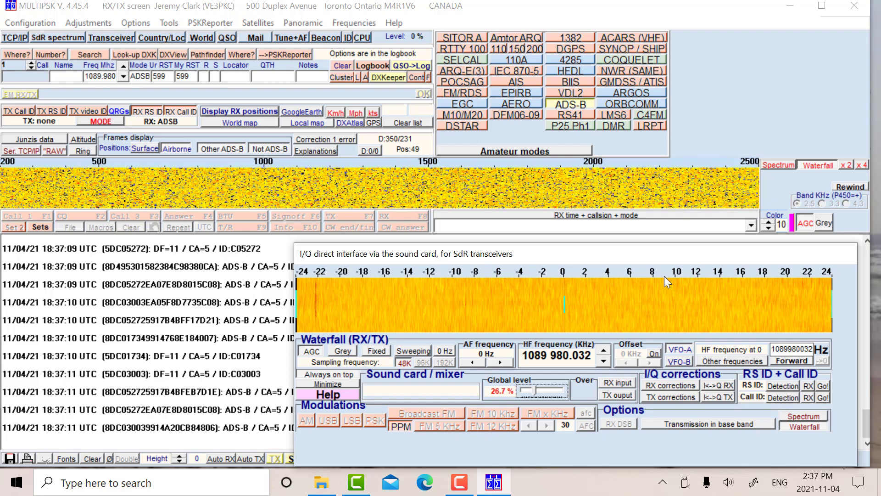
Step: Launch OpenCPN from the list of installed programs
left_click(15, 486)
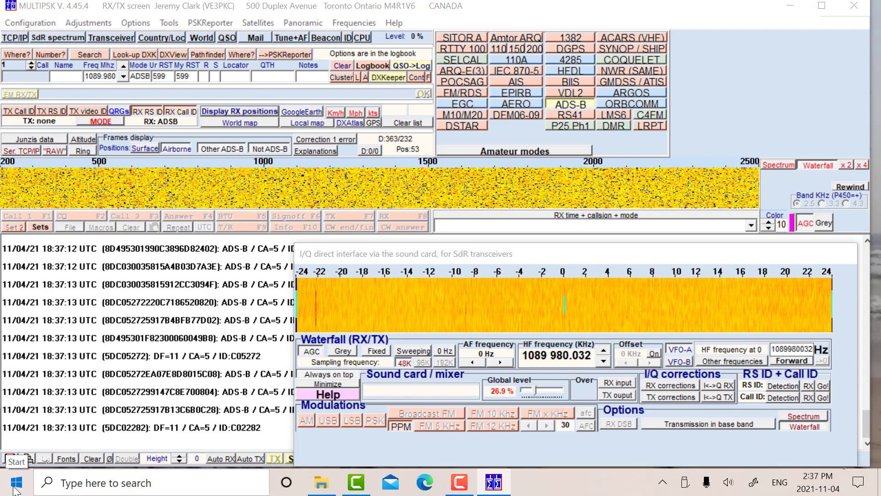
scroll(122, 372, "down", 15)
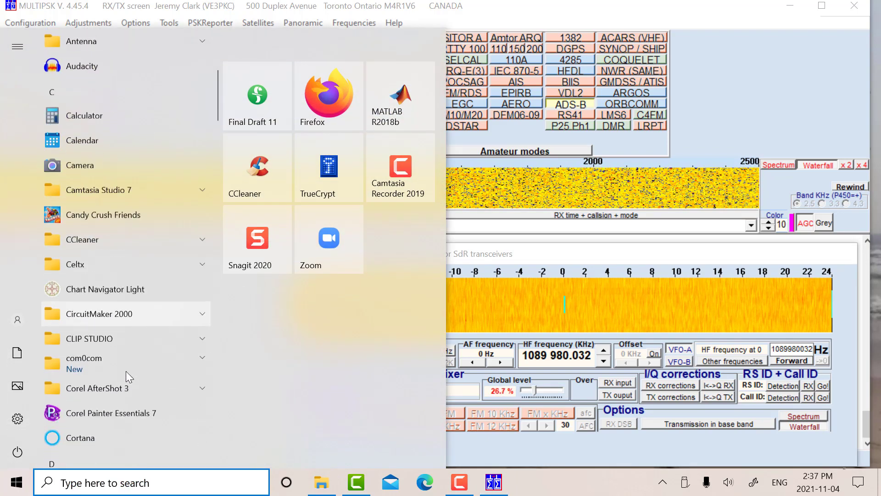
scroll(125, 382, "down", 13)
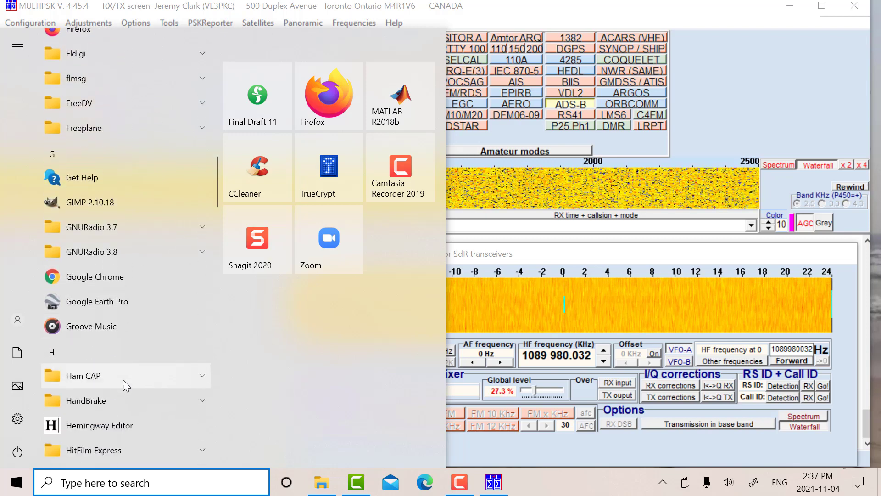
scroll(122, 386, "down", 10)
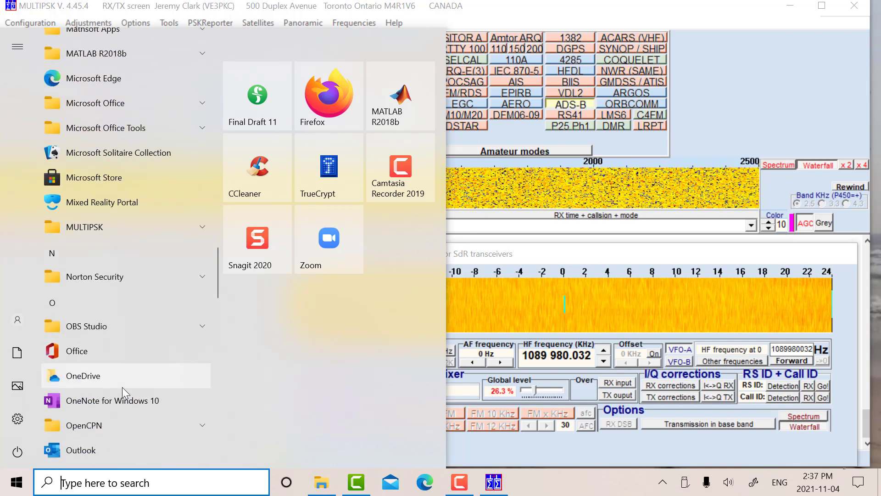
left_click(114, 428)
left_click(110, 446)
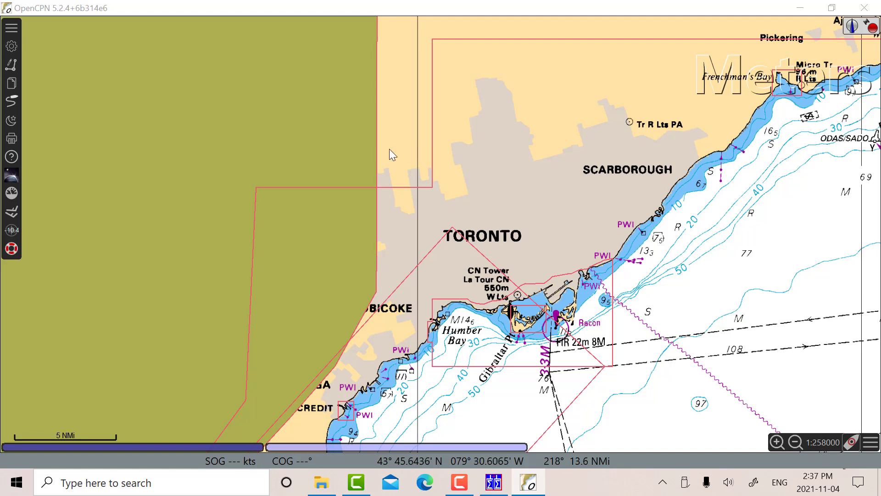
Step: Add a serial data connection on COM4, the com0com serial port emulator, in the connection options and apply it
left_click(11, 46)
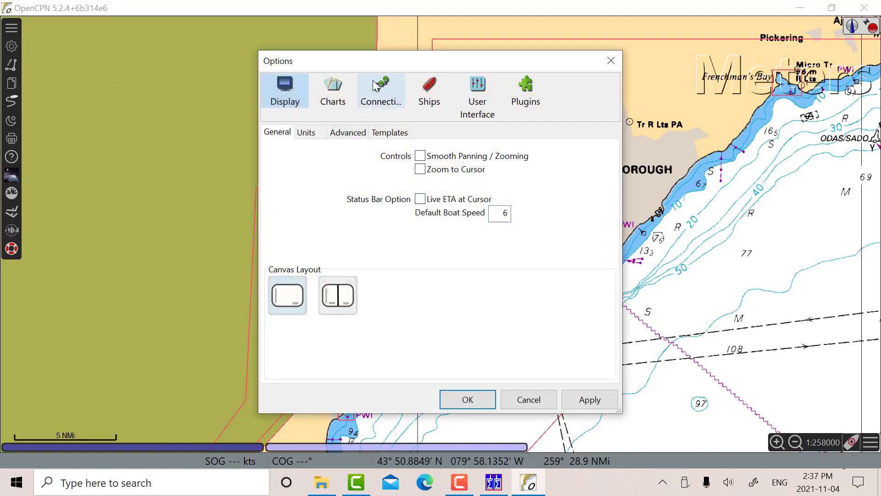
left_click(379, 97)
left_click_drag(594, 266, 590, 341)
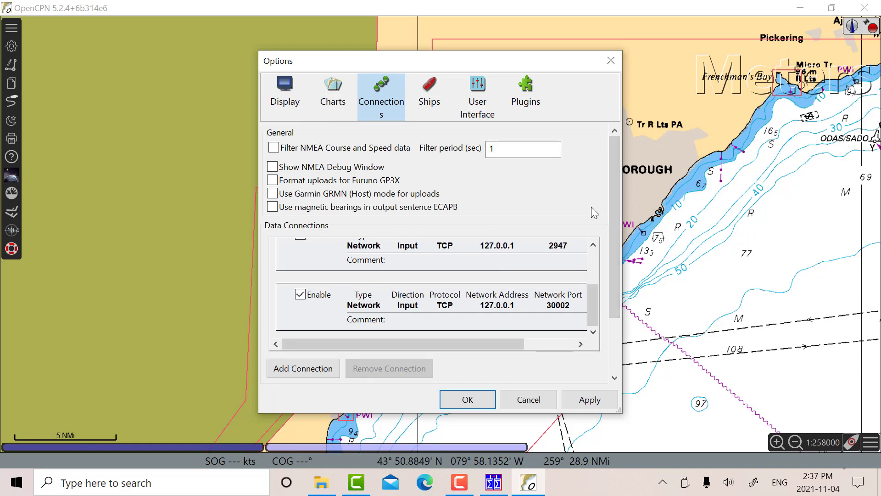
left_click_drag(613, 222, 613, 305)
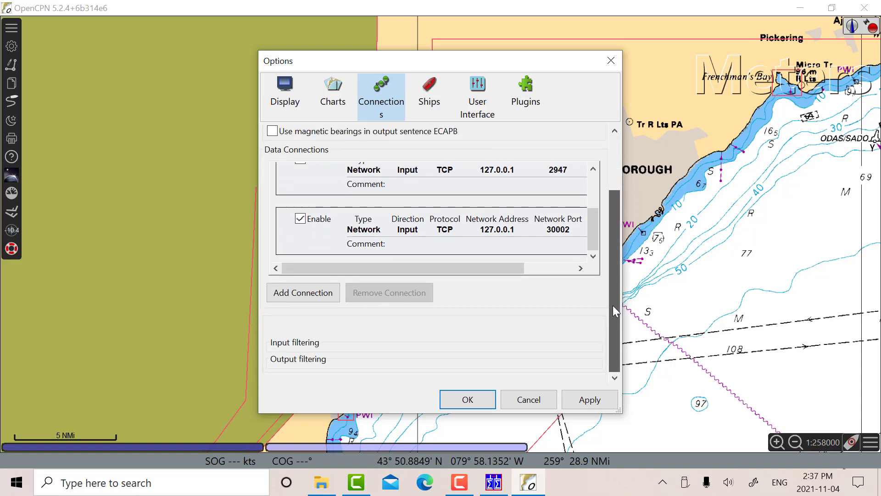
left_click(302, 294)
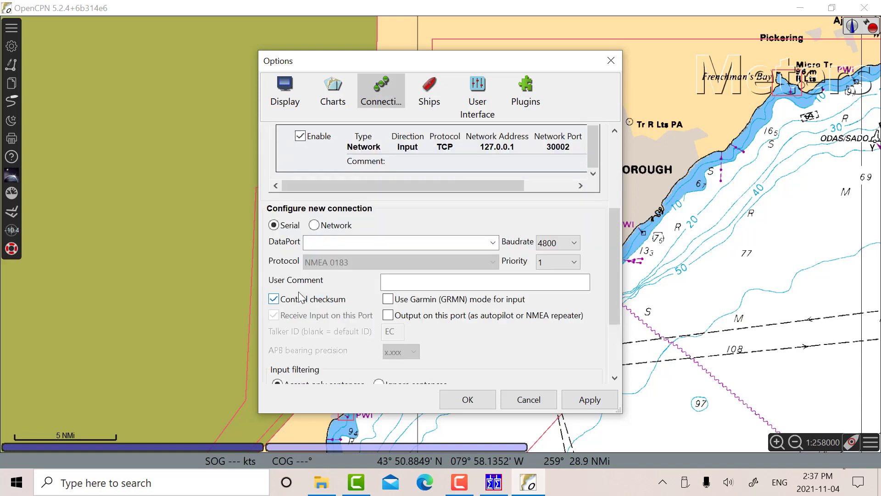
left_click(493, 243)
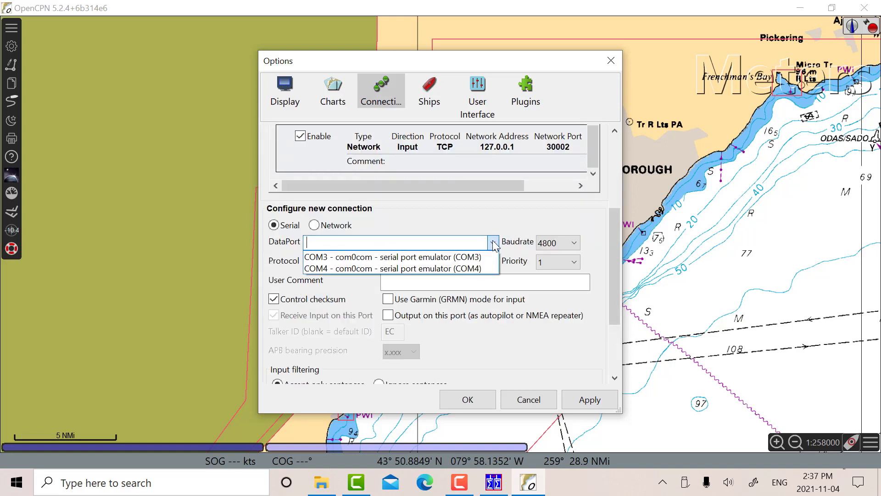
left_click(475, 268)
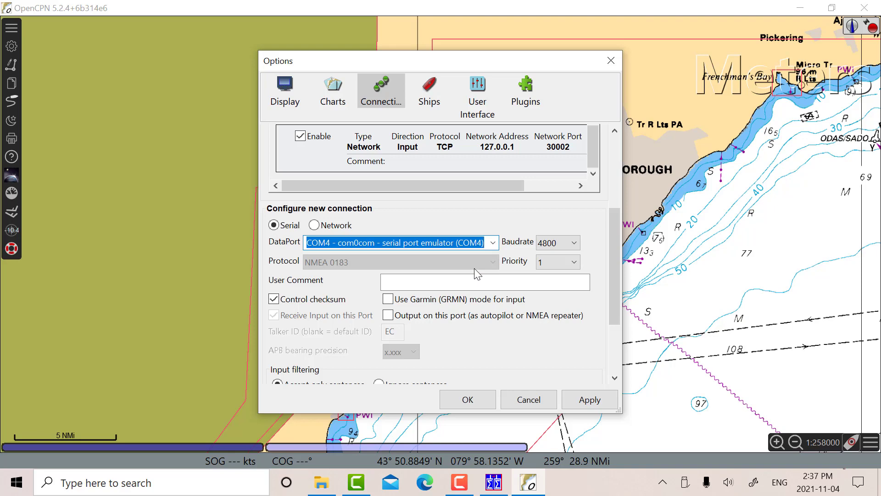
left_click(590, 402)
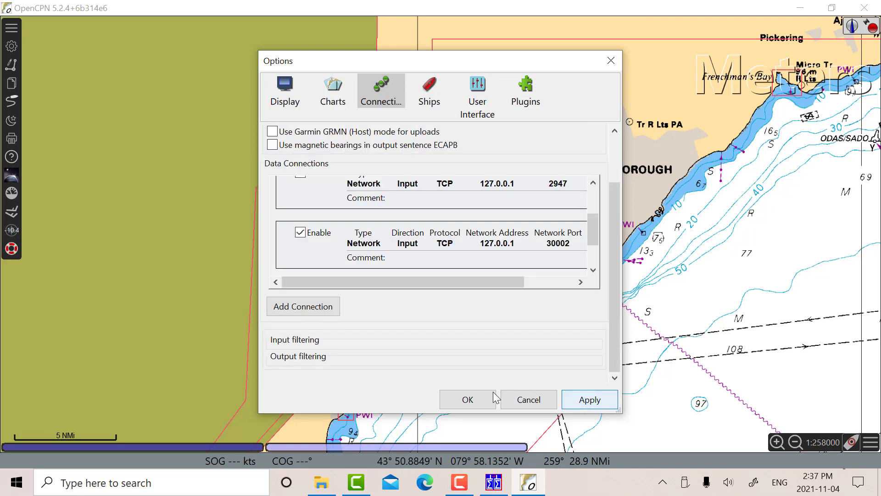
left_click(473, 402)
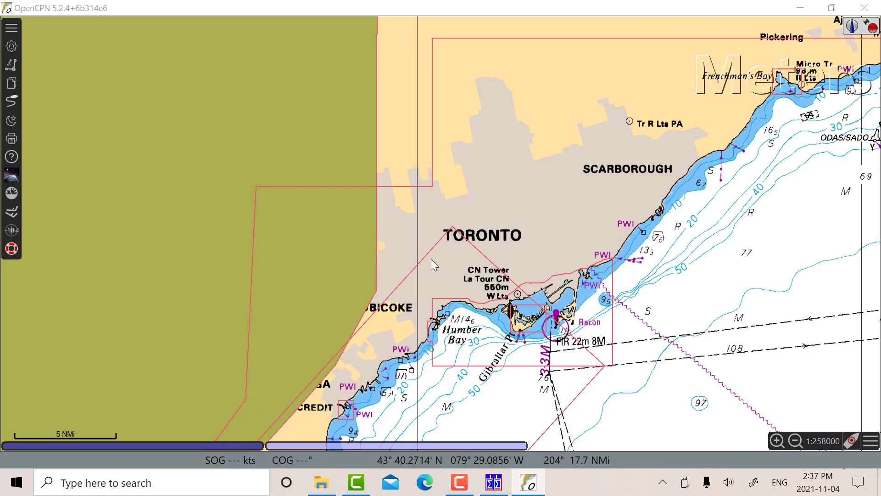
Step: Review the list of data connections in the options and turn on the NMEA Debug Window
left_click(11, 48)
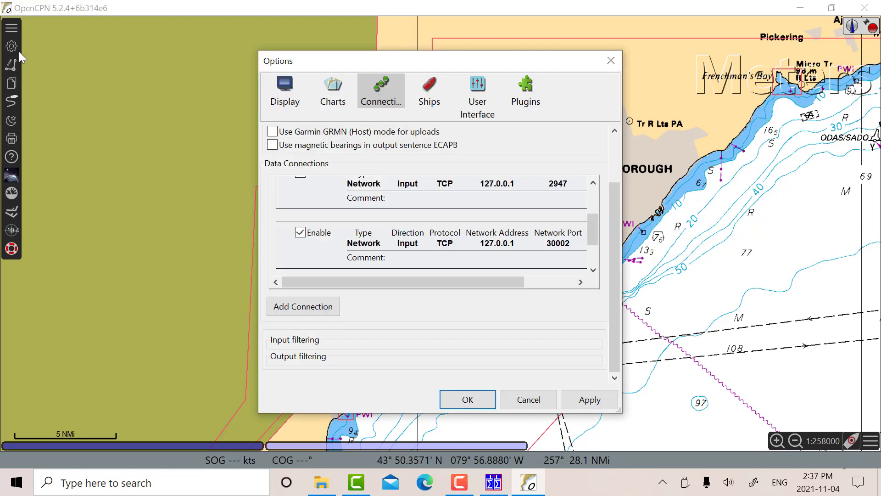
scroll(340, 180, "down", 1)
scroll(340, 180, "up", 1)
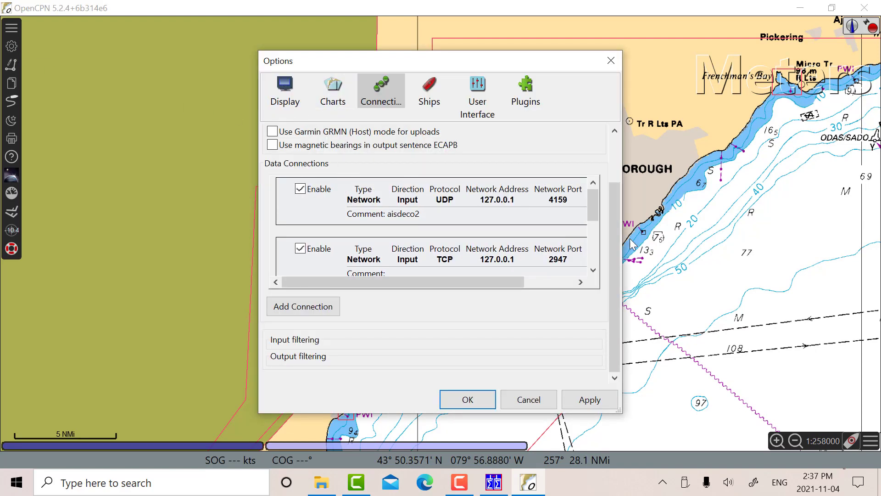
left_click(615, 130)
left_click(615, 130)
left_click(615, 127)
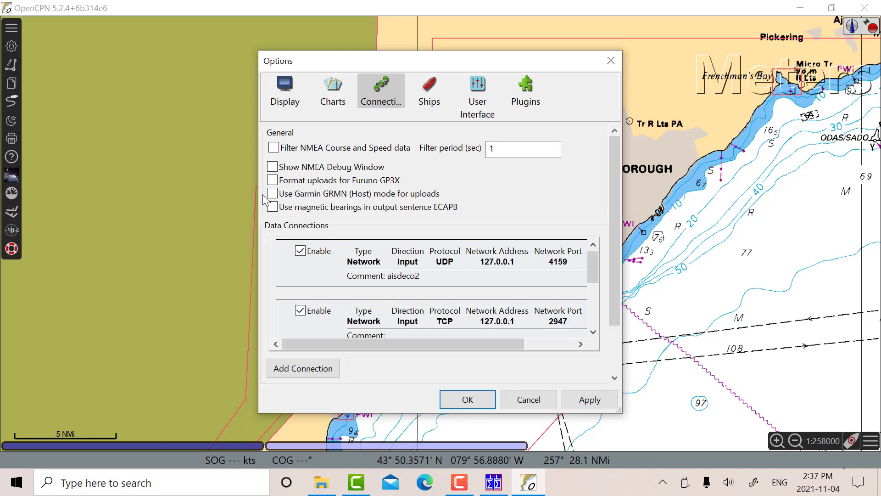
left_click(272, 167)
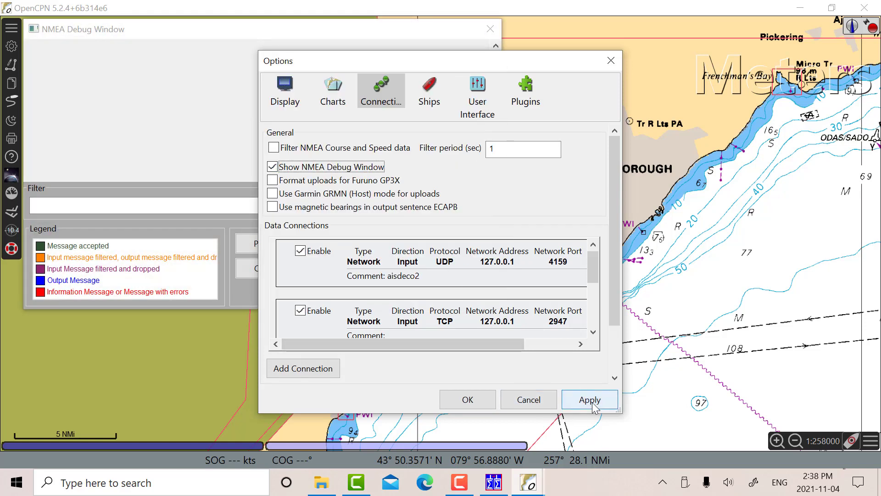
left_click(467, 399)
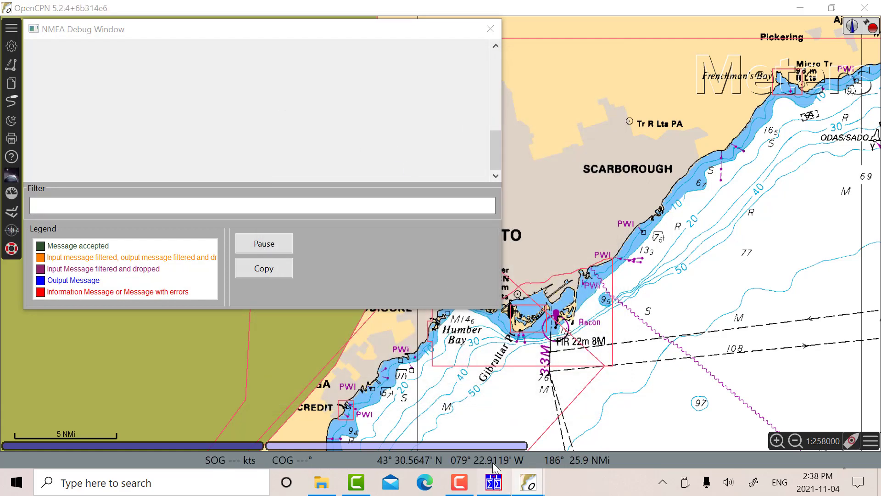
Step: Switch to MULTIPSK and try to turn on the GPS option for the ADS-B reception
left_click(494, 481)
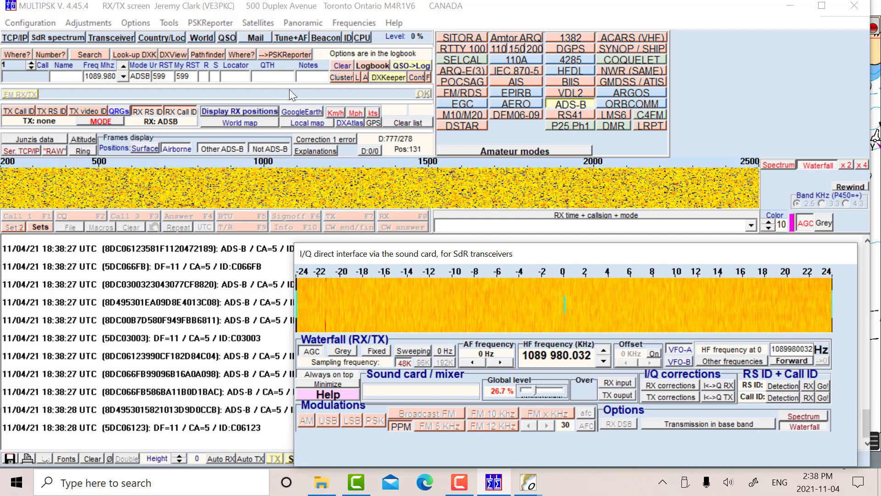
mouse_move(526, 488)
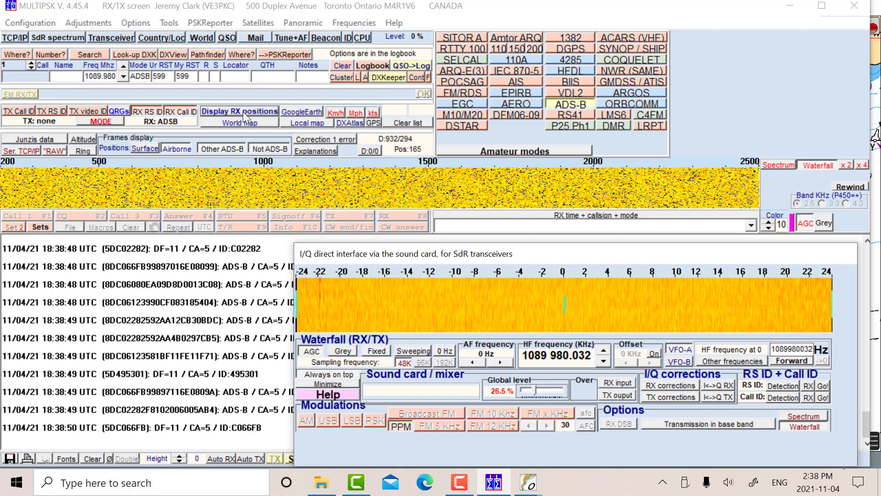
left_click(373, 122)
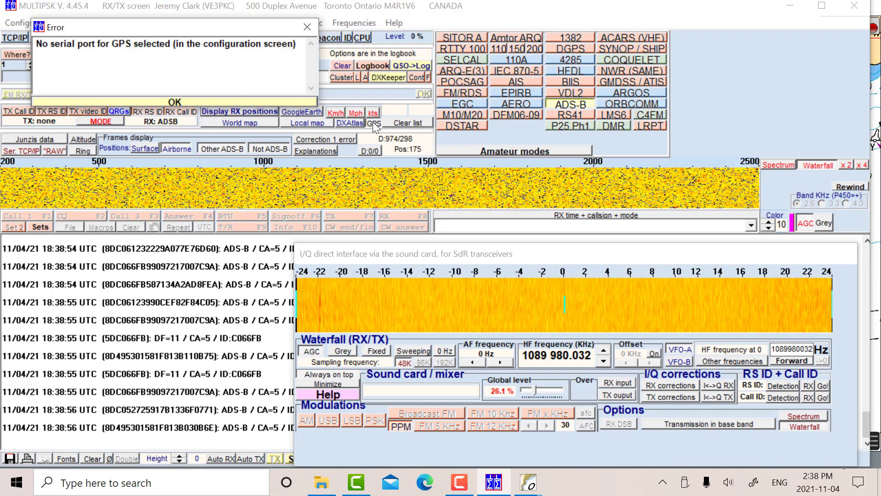
left_click(186, 102)
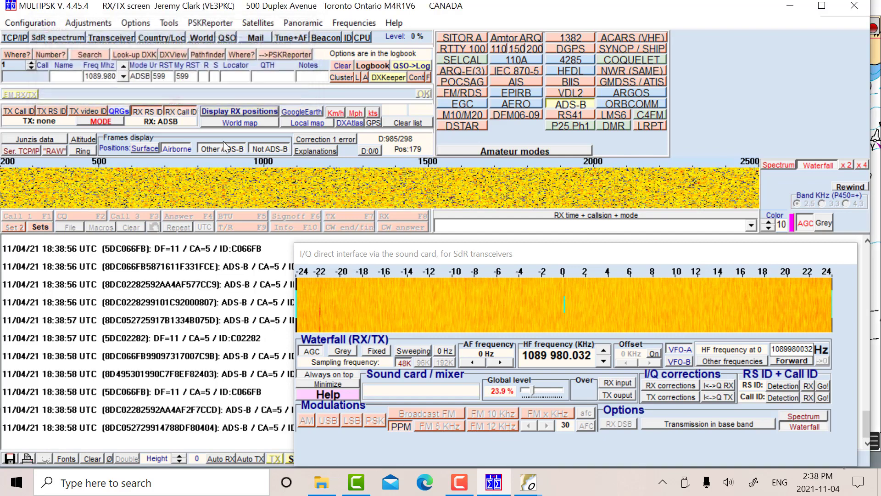
Step: Set the serial port for GPS to COM 3 in the MULTIPSK configuration, check the selection and return to the RX/TX screen
left_click(21, 22)
left_click(31, 37)
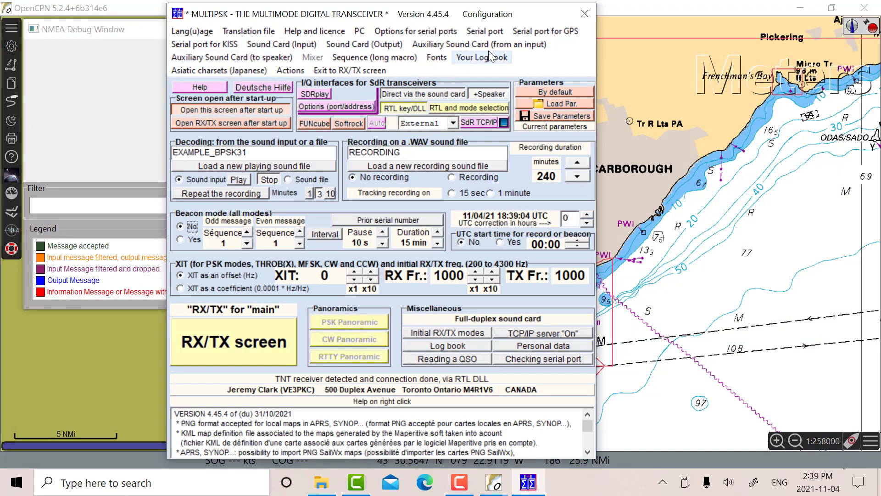
left_click(540, 31)
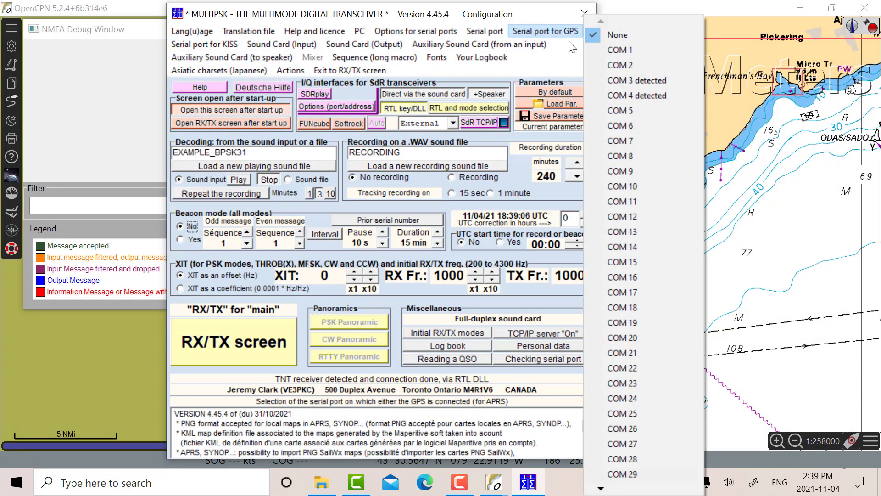
left_click(624, 80)
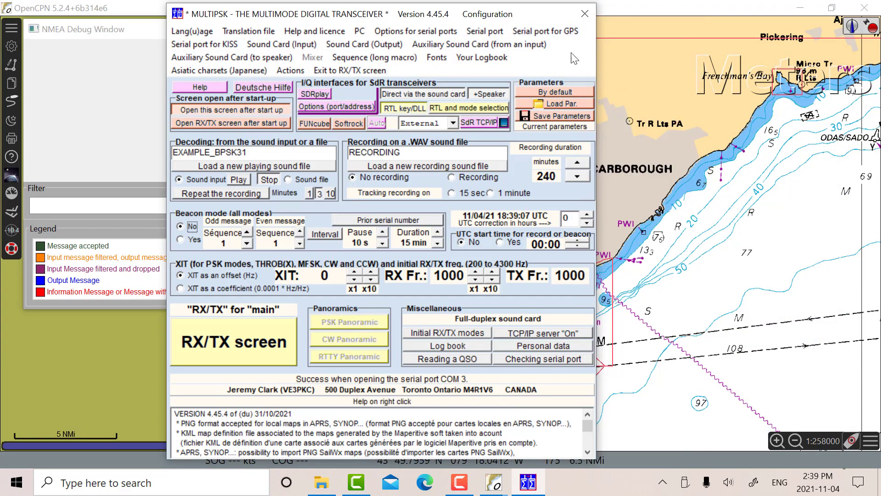
left_click(532, 30)
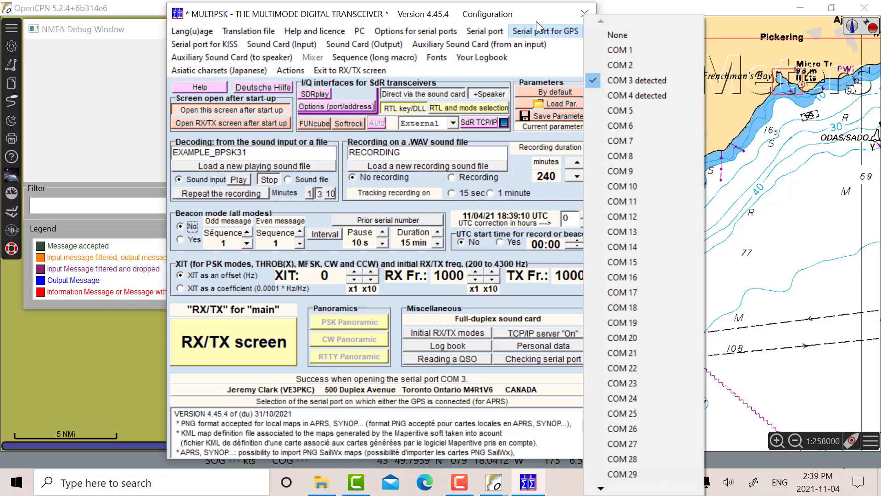
left_click(535, 27)
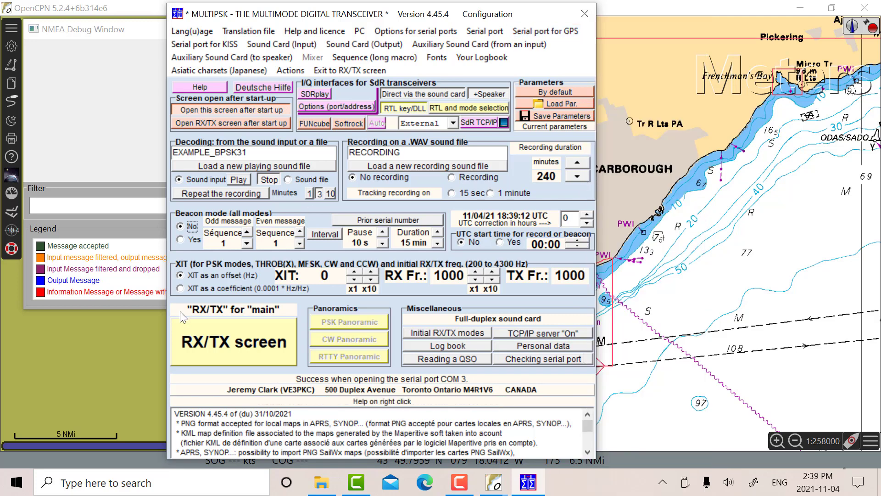
left_click(215, 342)
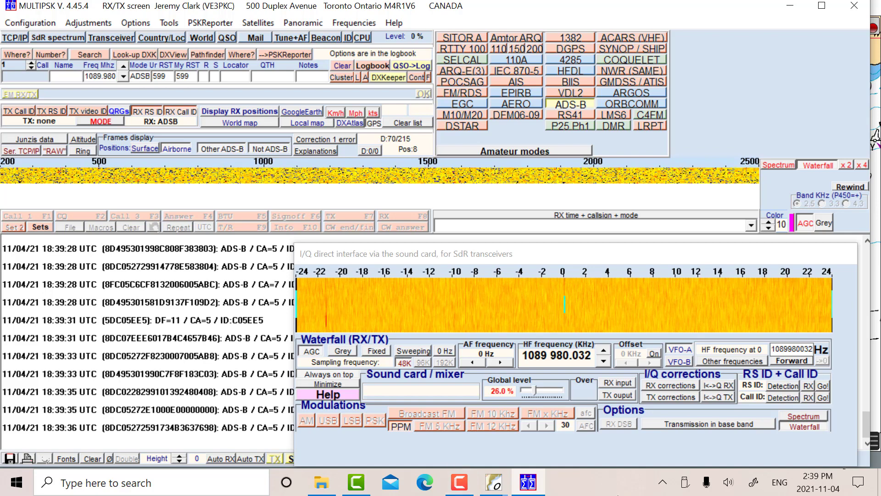
Step: Switch to OpenCPN and move the NMEA Debug Window off the Toronto area of the chart
mouse_move(492, 490)
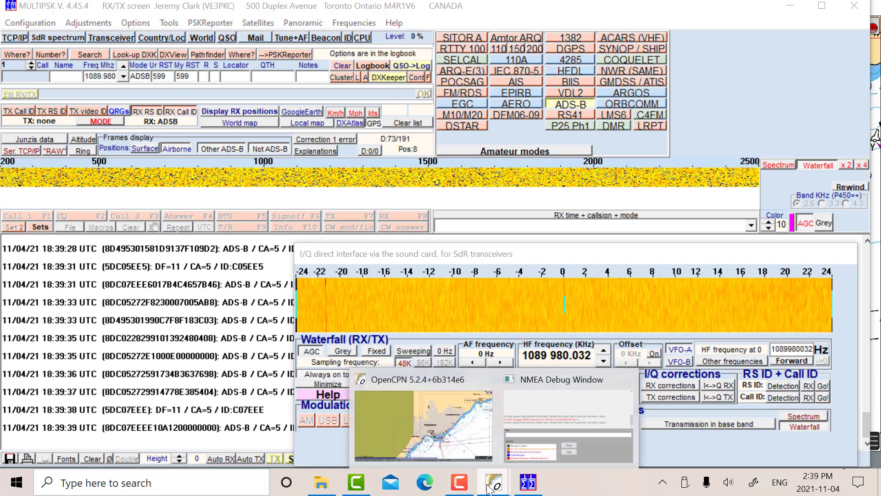
left_click(495, 484)
mouse_move(494, 486)
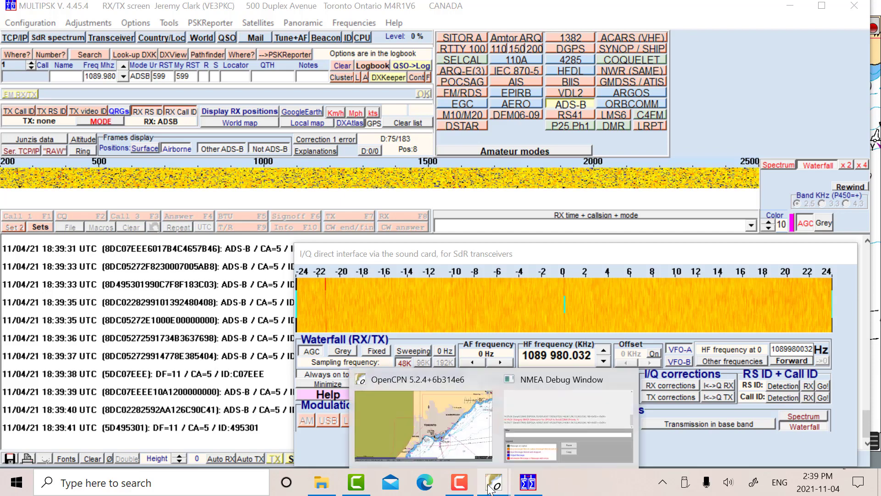
left_click(447, 431)
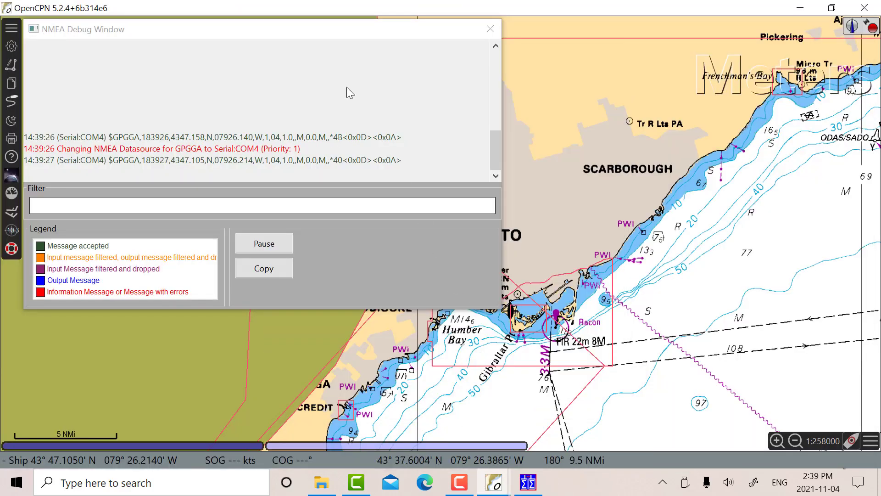
left_click(498, 151)
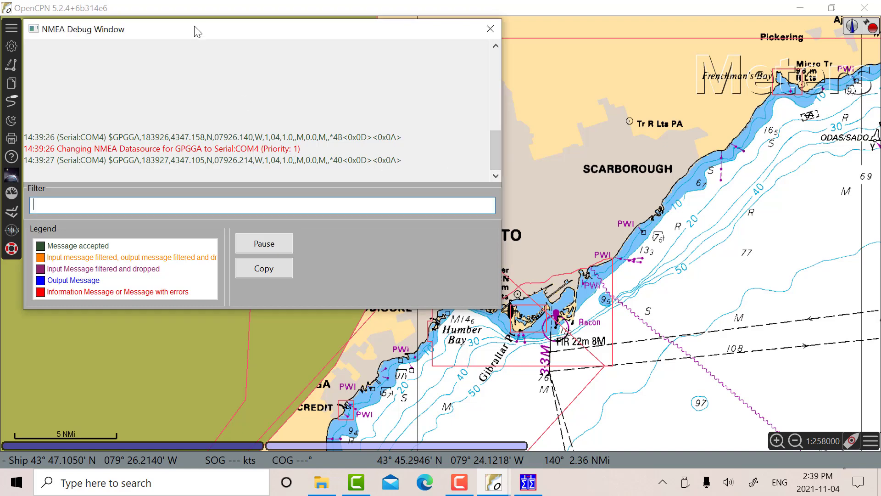
left_click_drag(193, 32, 709, 173)
scroll(309, 142, "down", 1)
scroll(309, 141, "up", 1)
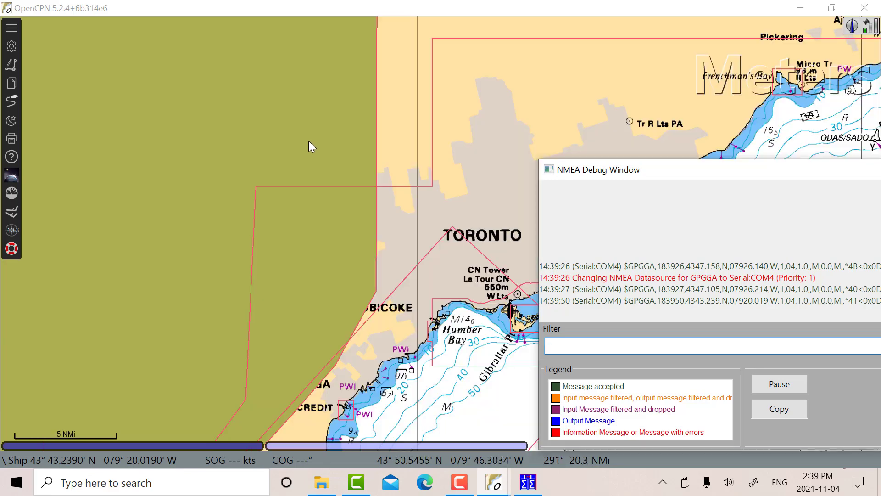
Step: Examine the ship marker's position on the chart around Toronto alongside the incoming COM4 sentences in the NMEA Debug Window
left_click_drag(442, 310, 290, 238)
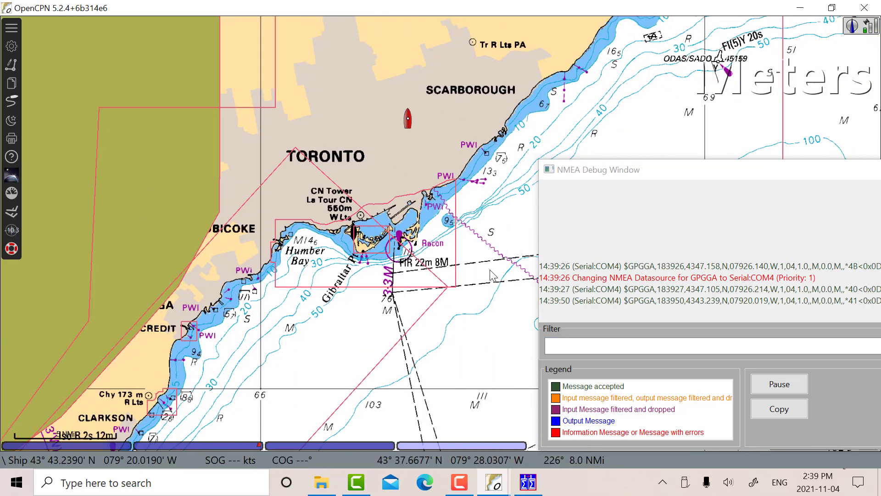
left_click_drag(685, 178, 727, 40)
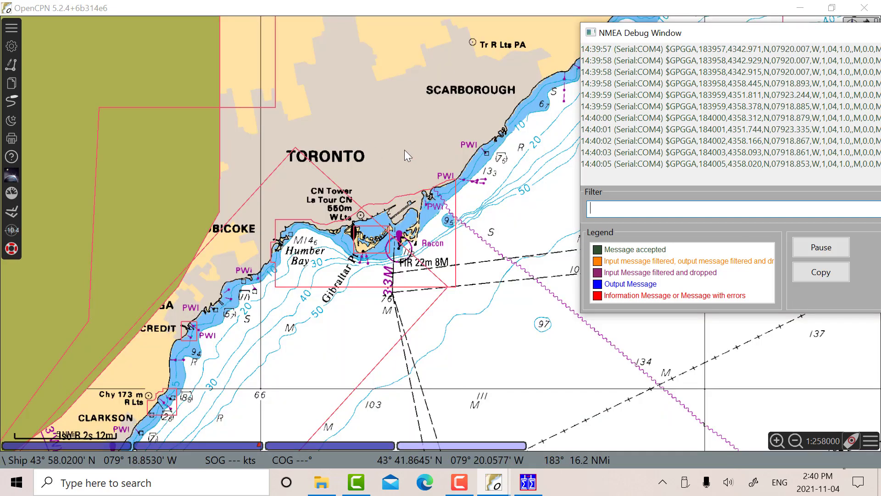
left_click_drag(408, 156, 369, 216)
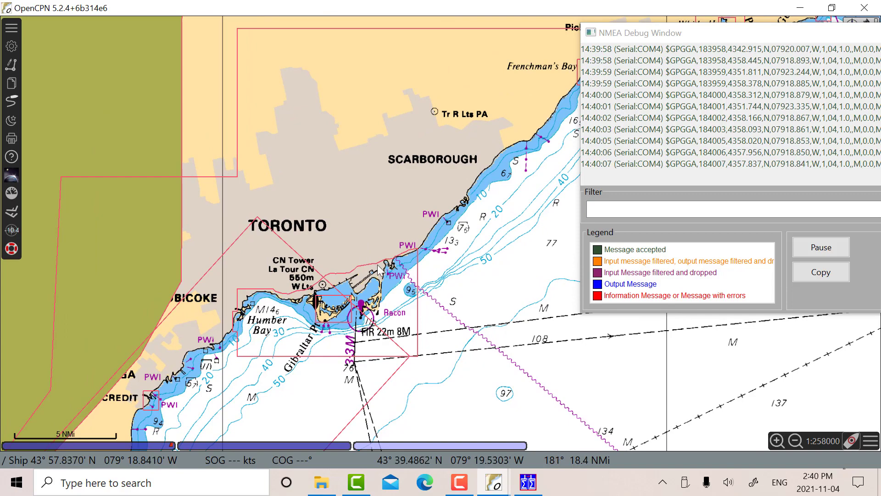
left_click_drag(378, 265, 358, 240)
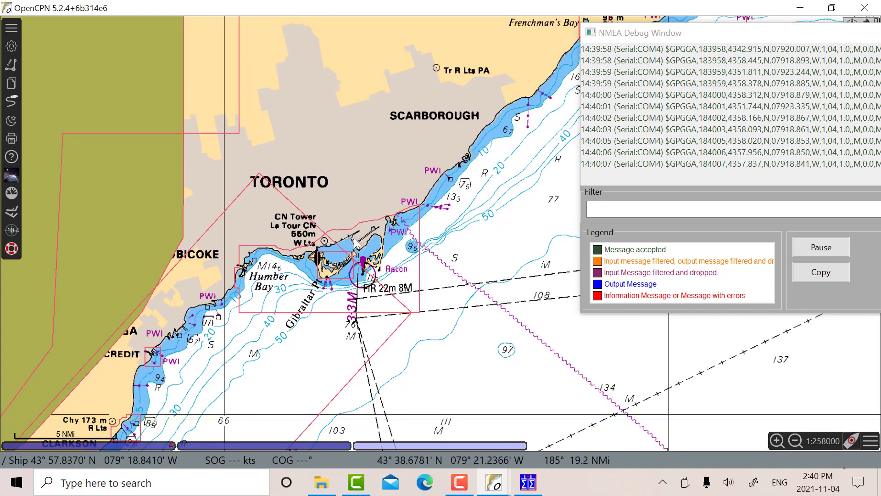